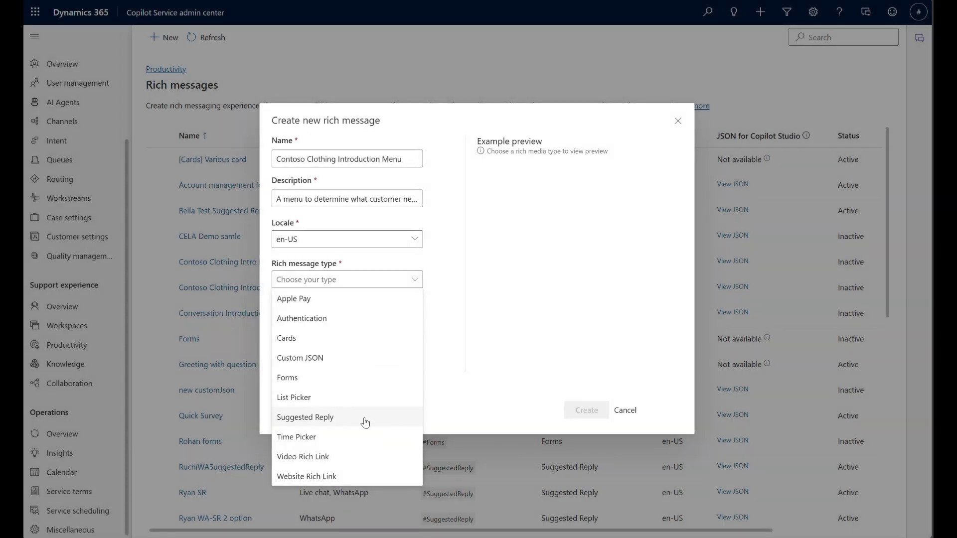
# - Create a Suggested Reply rich message for Live chat and WhatsApp, editable by representatives
pyautogui.click(365, 423)
pyautogui.click(414, 316)
pyautogui.click(305, 337)
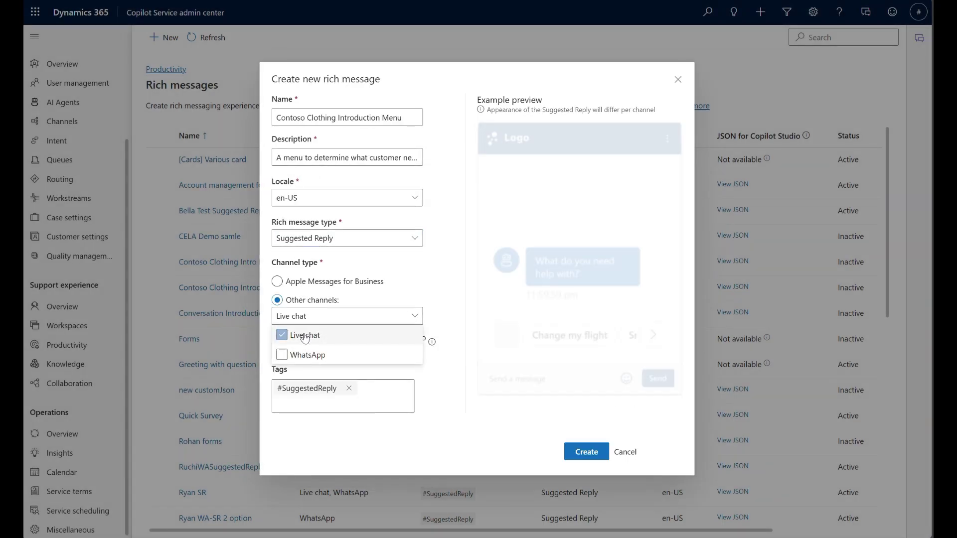
pyautogui.click(282, 355)
pyautogui.click(441, 398)
pyautogui.click(287, 347)
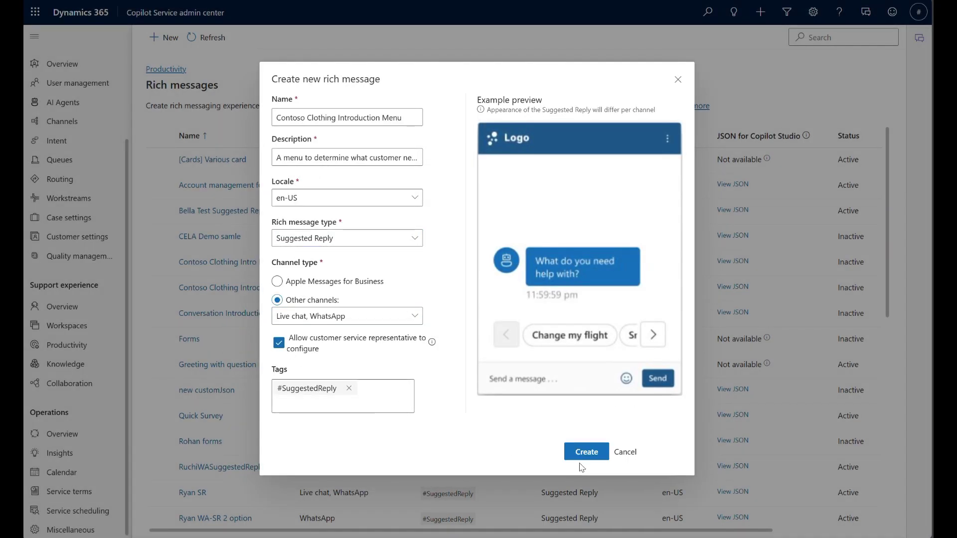
pyautogui.click(582, 459)
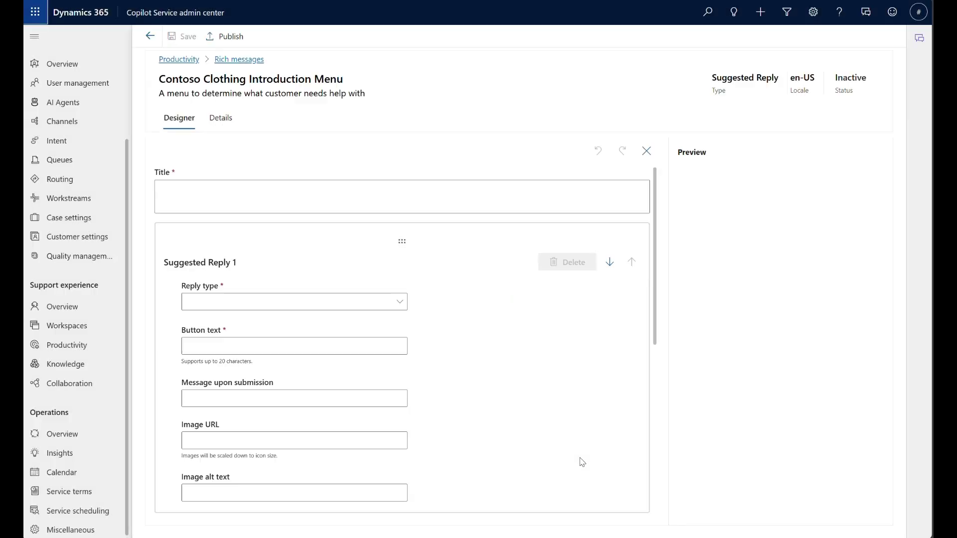
# - Enter the title 'I help you today?' and keep the first reply as a send-message type
pyautogui.write('I help you today?')
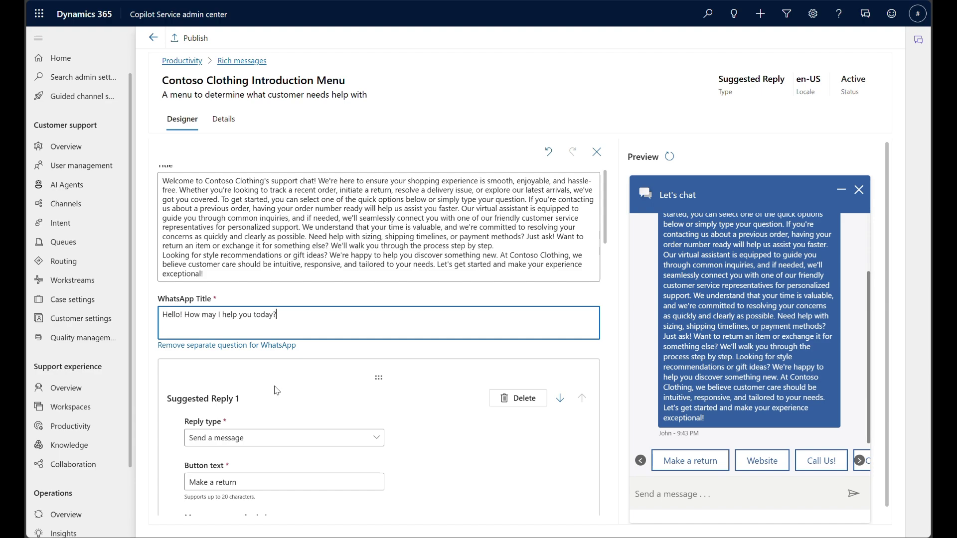
pyautogui.scroll(-2, 277, 391)
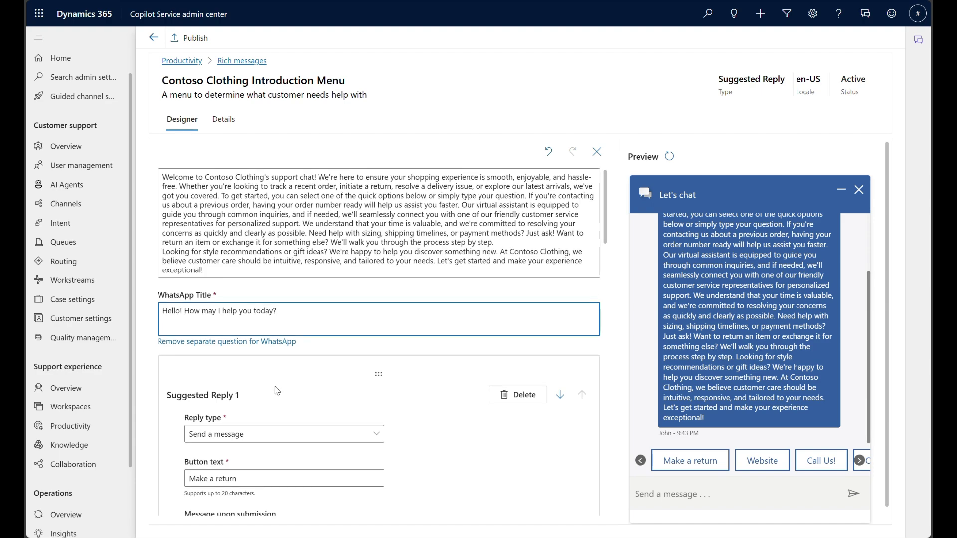
pyautogui.scroll(-3, 277, 391)
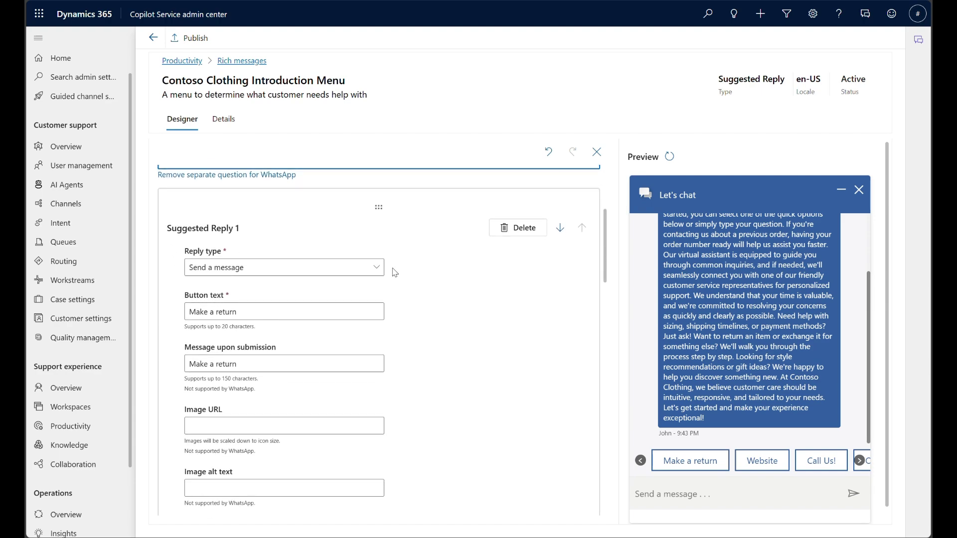
pyautogui.click(379, 253)
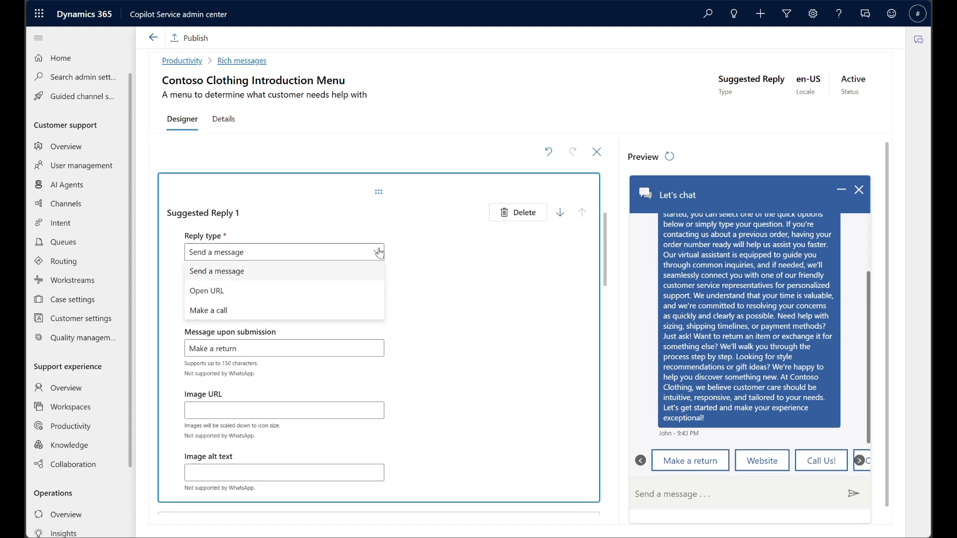
pyautogui.click(358, 282)
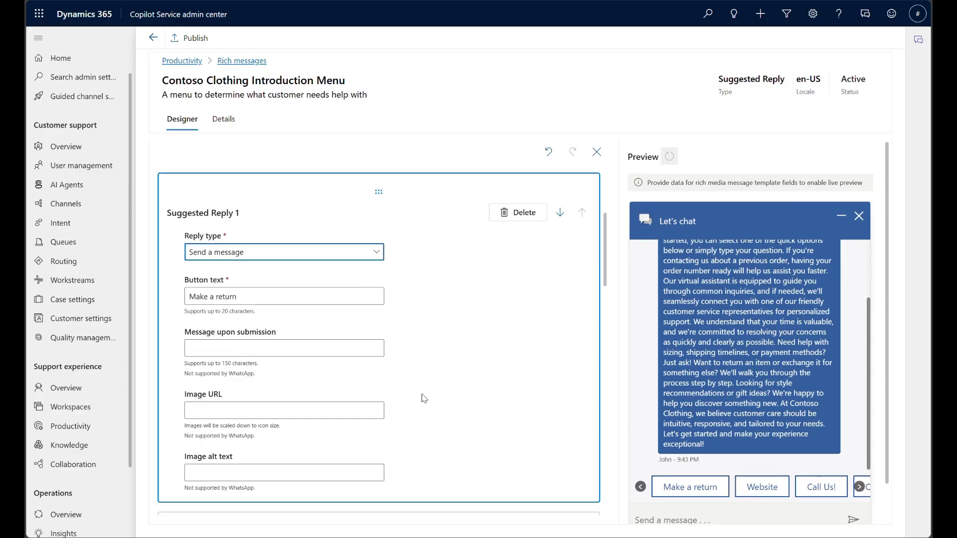
# - Review the replies, test Make a return in the preview, and copy the WhatsApp JSON
pyautogui.scroll(-2, 425, 402)
pyautogui.scroll(-2, 427, 403)
pyautogui.scroll(-2, 429, 414)
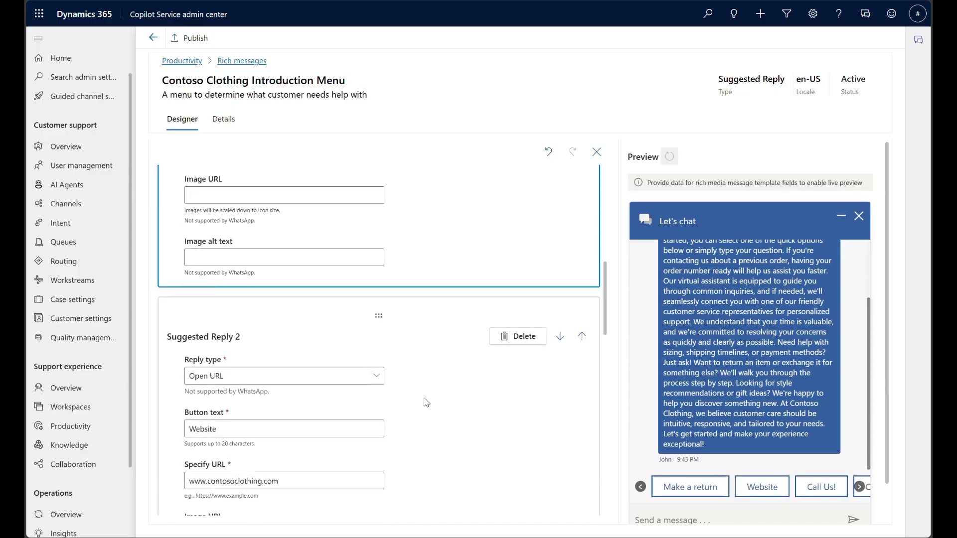
pyautogui.scroll(-1, 434, 433)
pyautogui.scroll(-1, 437, 445)
pyautogui.scroll(-2, 436, 445)
pyautogui.scroll(-2, 436, 445)
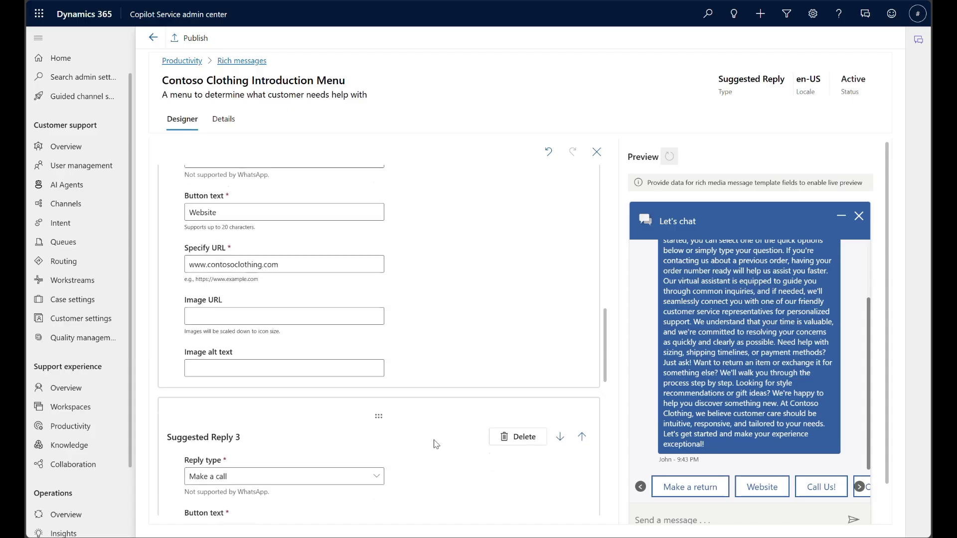
pyautogui.scroll(-4, 436, 445)
pyautogui.scroll(-1, 439, 446)
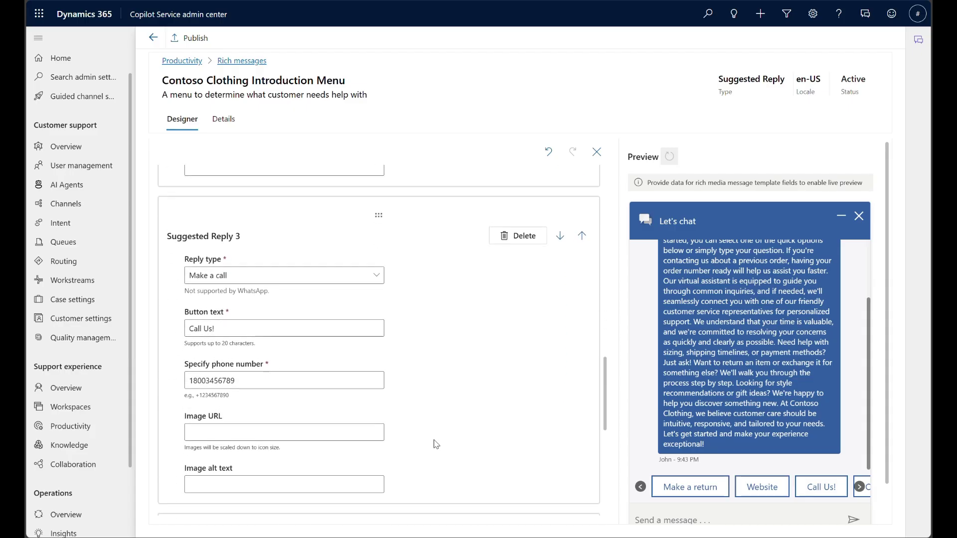
pyautogui.scroll(-1, 448, 448)
pyautogui.scroll(-1, 456, 450)
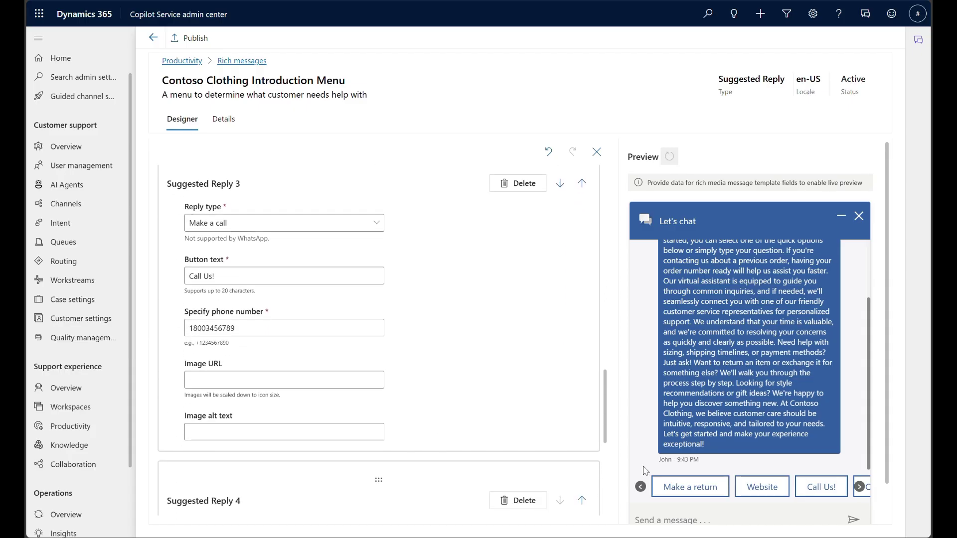
pyautogui.scroll(3, 749, 432)
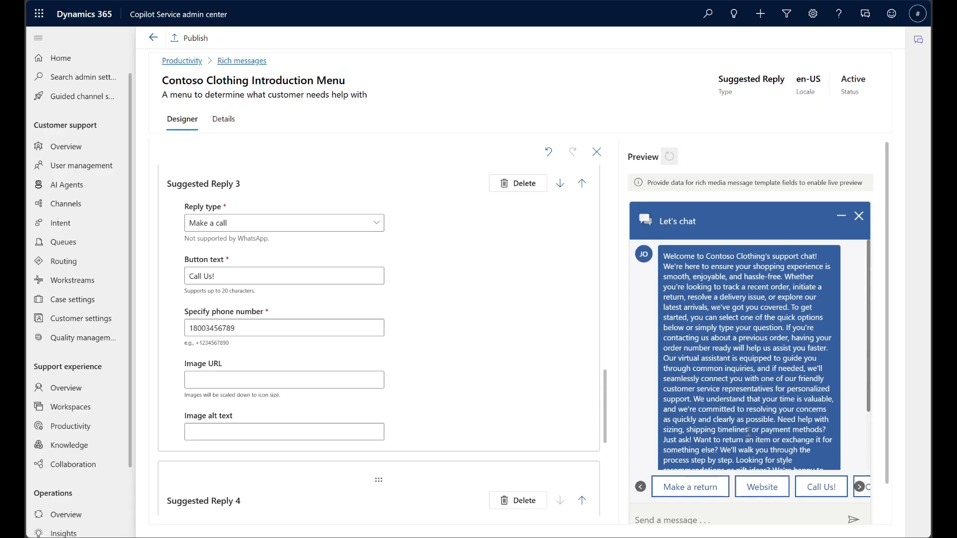
pyautogui.scroll(-5, 748, 432)
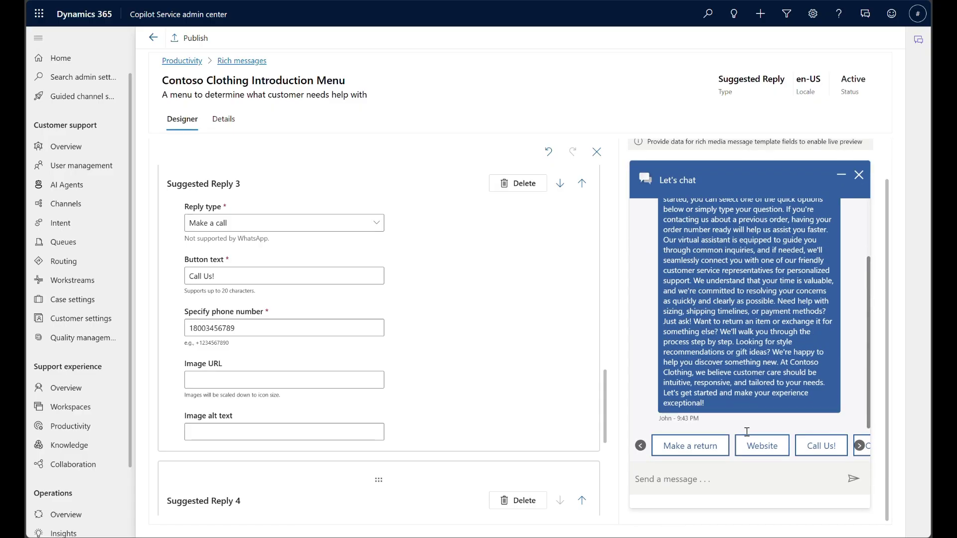
pyautogui.click(713, 447)
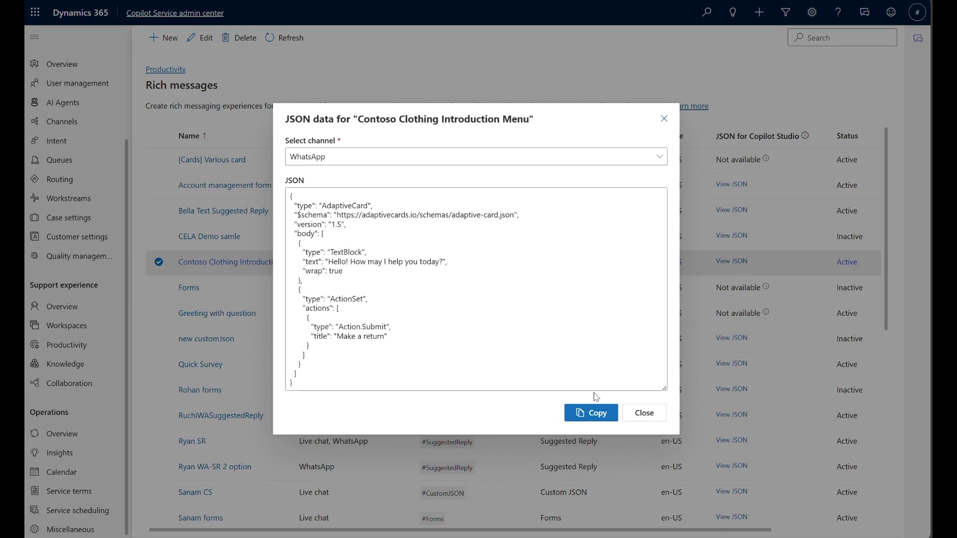
pyautogui.click(589, 416)
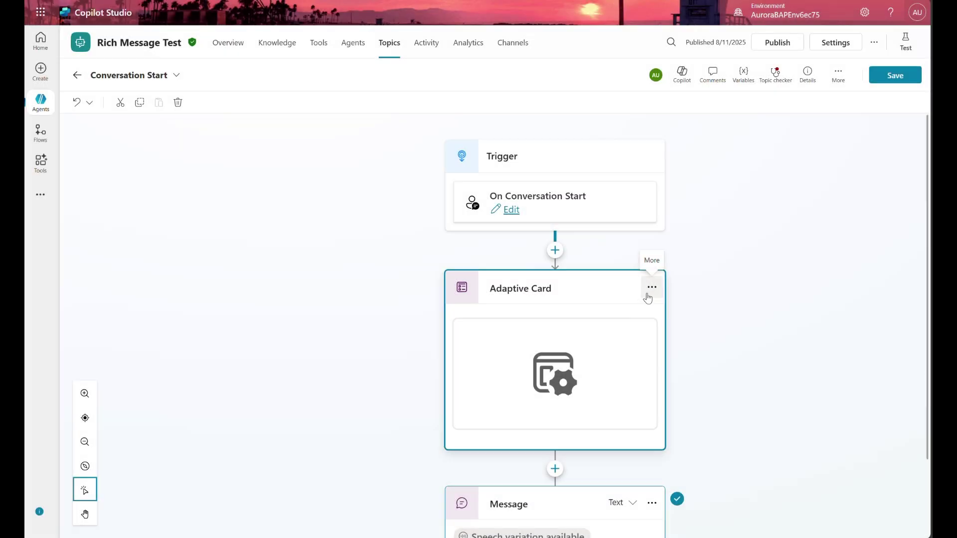
# - Replace the adaptive card's payload in the card designer with the copied WhatsApp menu JSON
pyautogui.click(671, 308)
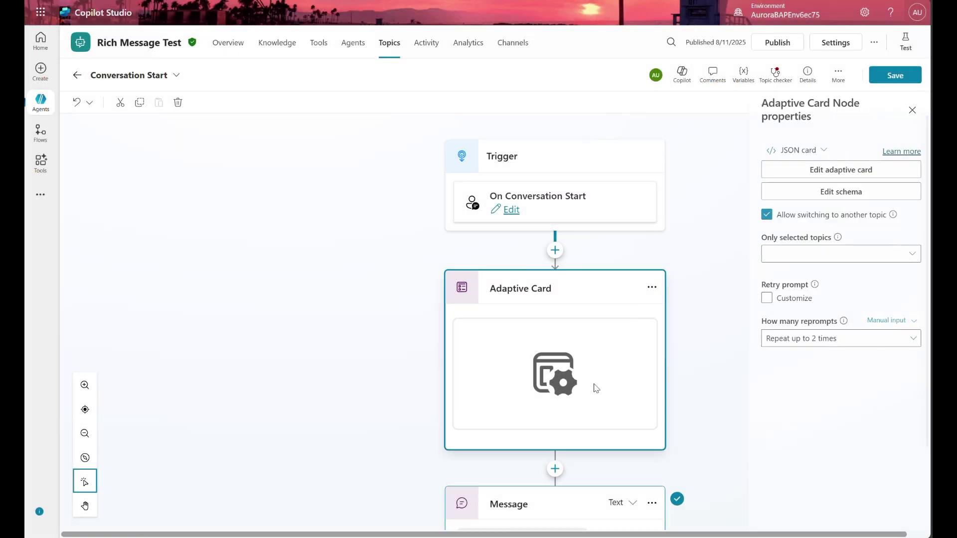
pyautogui.click(838, 169)
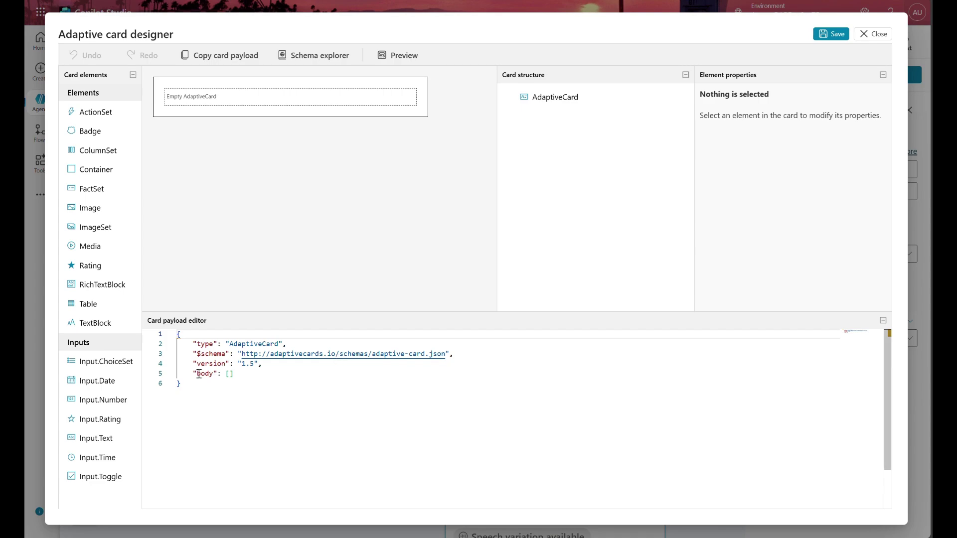
pyautogui.click(177, 343)
pyautogui.hotkey('ctrl', 'a')
pyautogui.hotkey('ctrl', 'v')
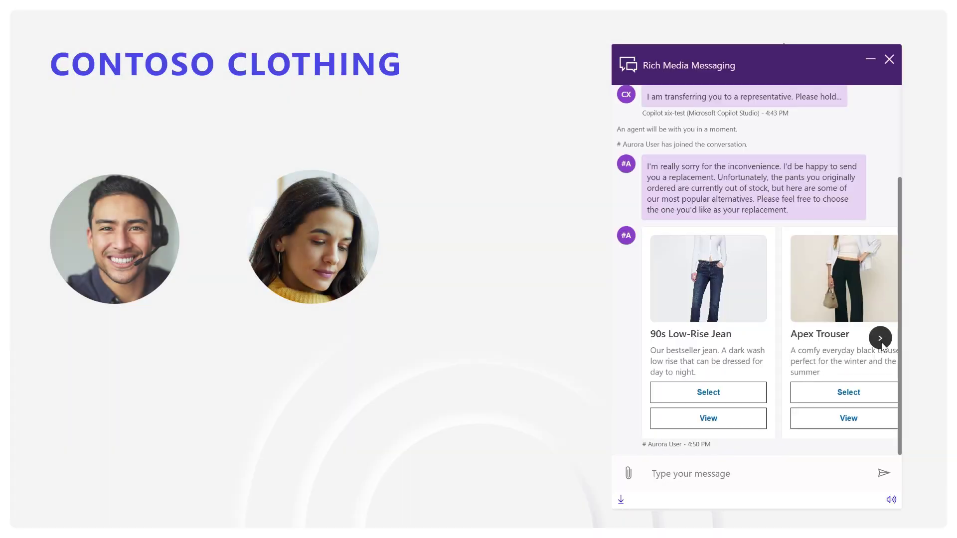
# - Browse the carousel to Terra Cargo, then tell the agent none match and request a refund
pyautogui.click(881, 338)
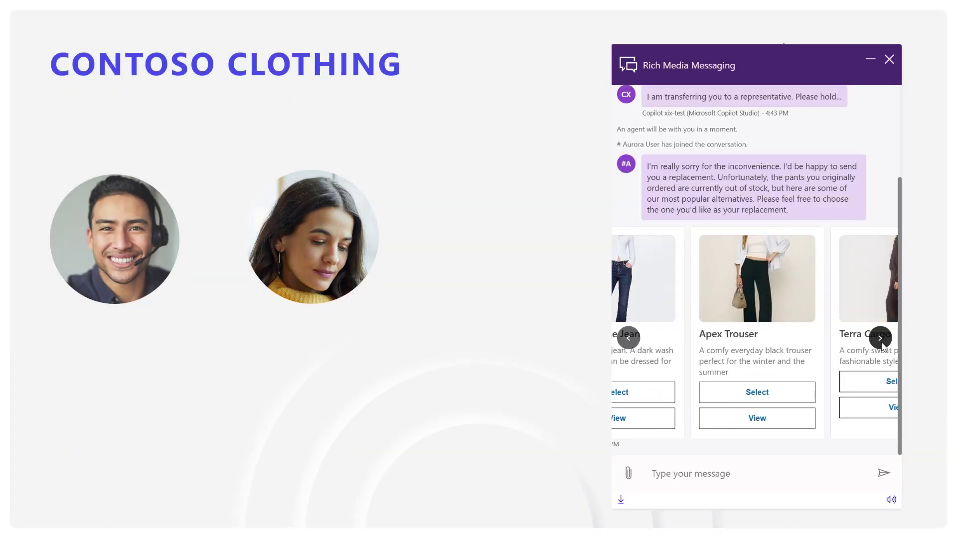
pyautogui.click(881, 343)
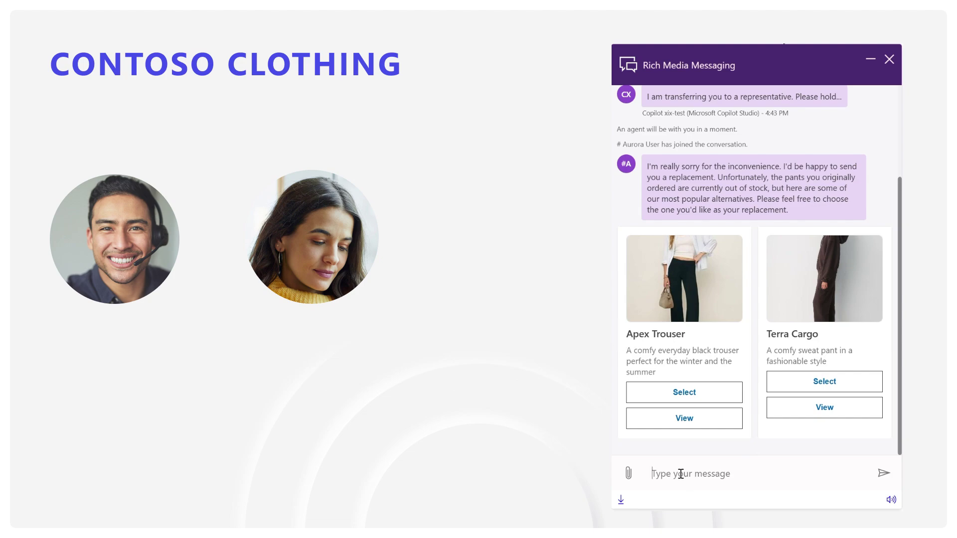
pyautogui.write('Unfortunately')
pyautogui.write(" I don't like any of the options since they don")
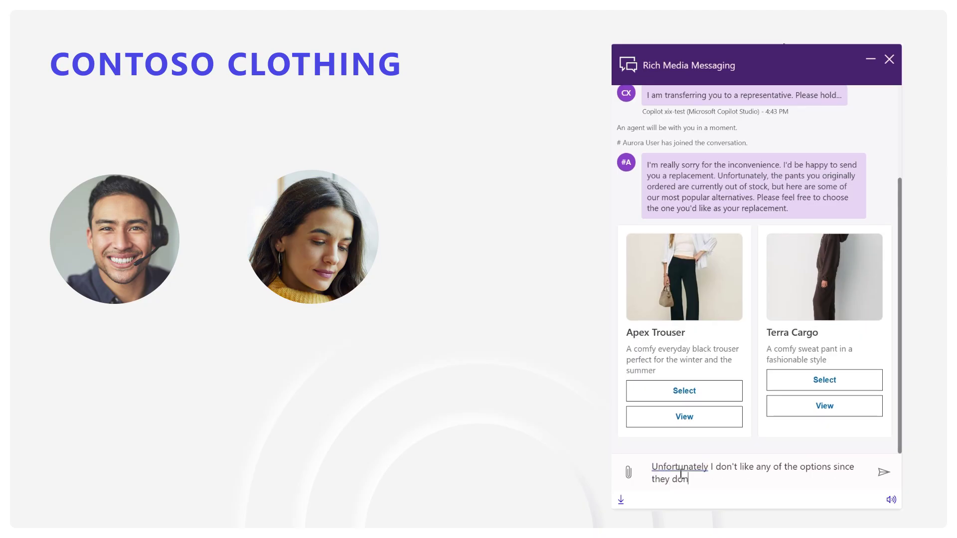
pyautogui.write("'t match the top. Can you refund me for the pants an")
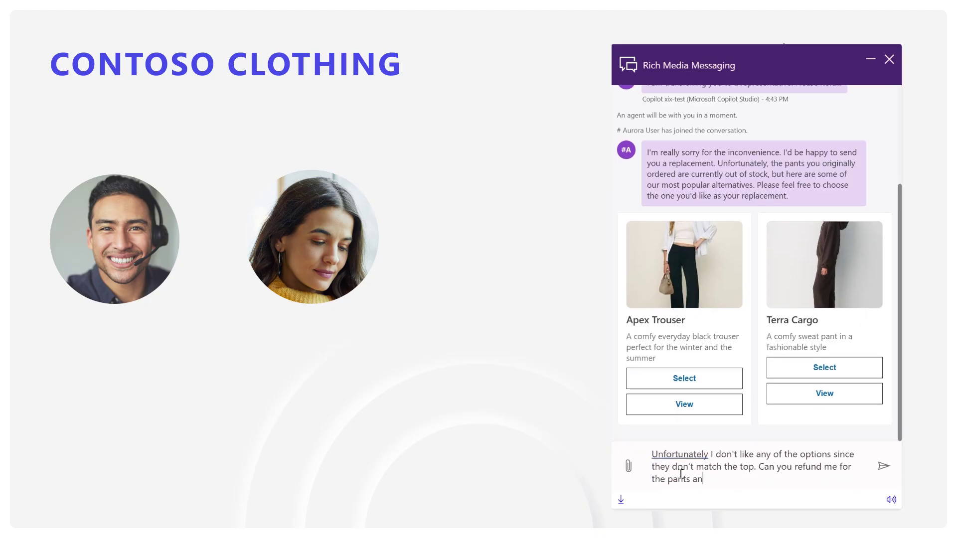
pyautogui.write('d also help me return ')
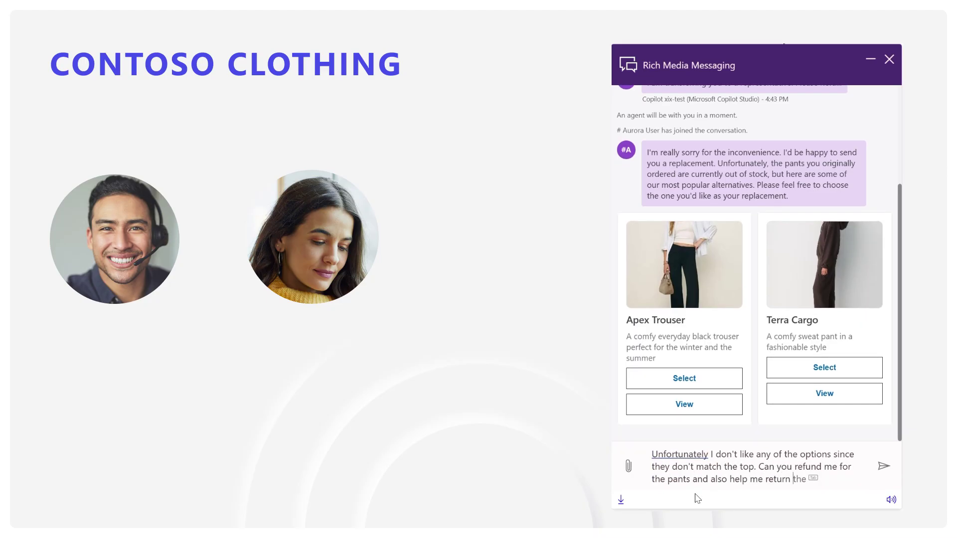
pyautogui.write('the top?')
pyautogui.press('Return')
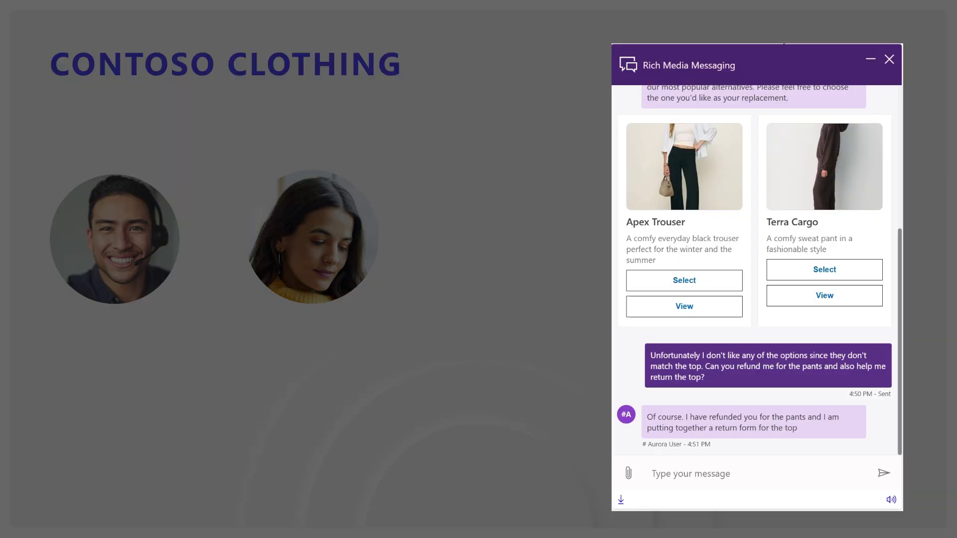
# - Open the Return Form for editing and scroll down to the Return Location question
pyautogui.scroll(-1, 207, 411)
pyautogui.scroll(-3, 207, 411)
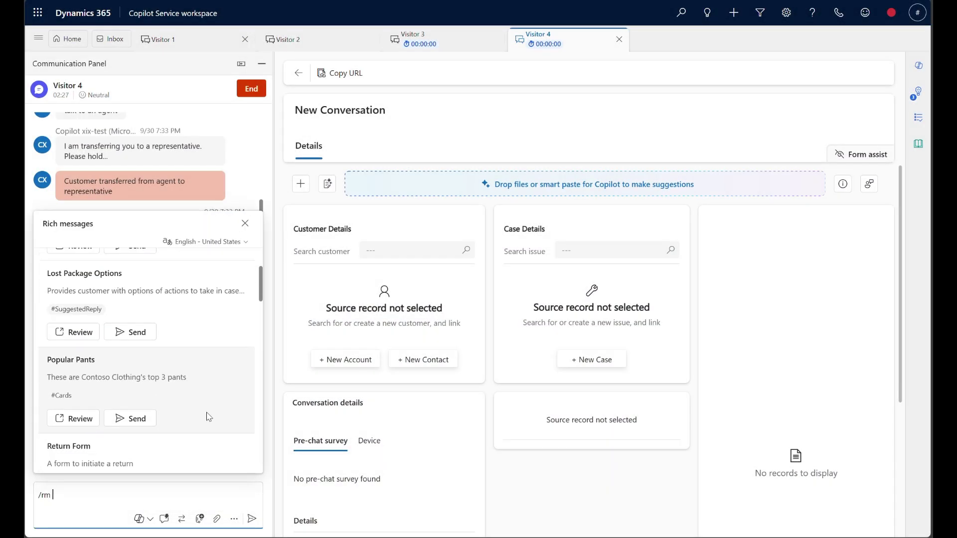
pyautogui.scroll(-4, 208, 410)
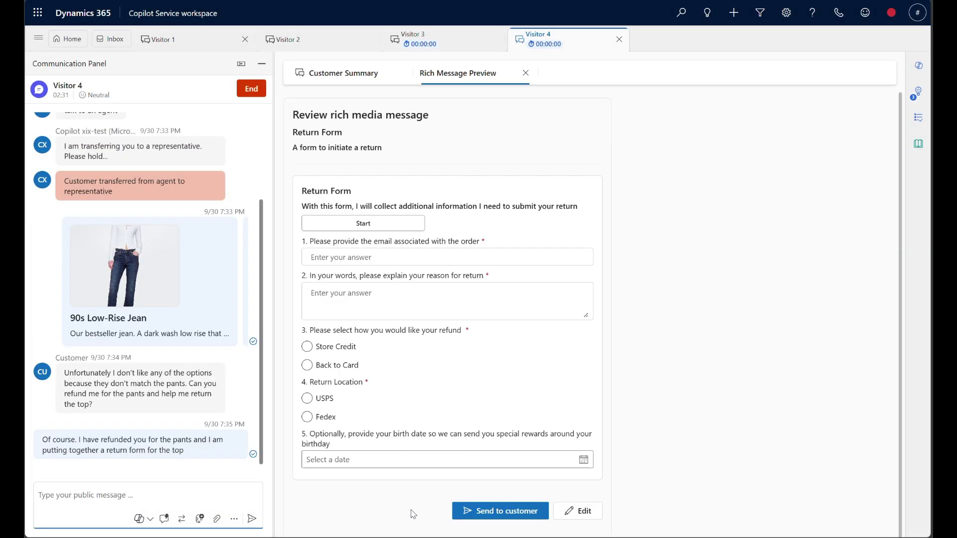
pyautogui.click(571, 500)
pyautogui.scroll(-3, 572, 503)
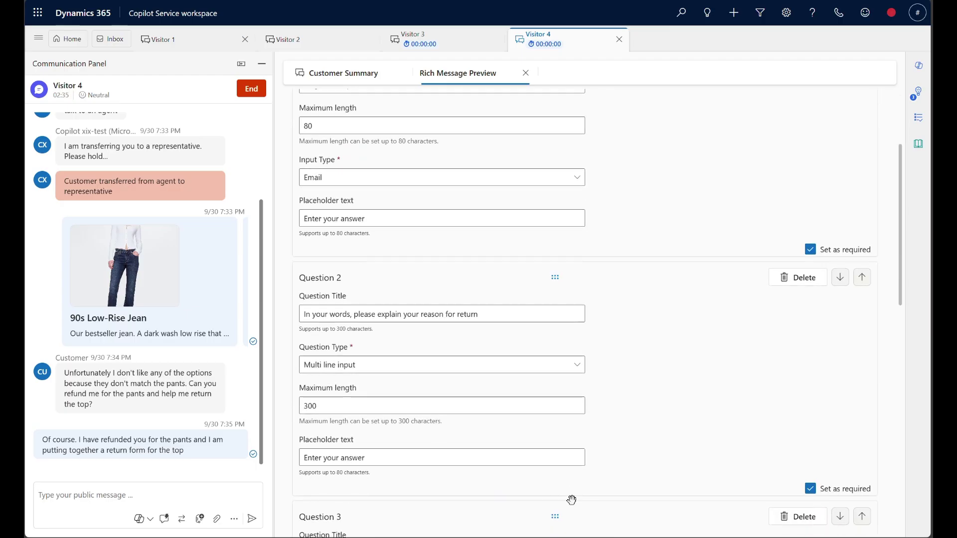
pyautogui.scroll(-4, 572, 503)
pyautogui.scroll(-3, 573, 501)
pyautogui.scroll(-1, 573, 502)
pyautogui.scroll(-2, 573, 502)
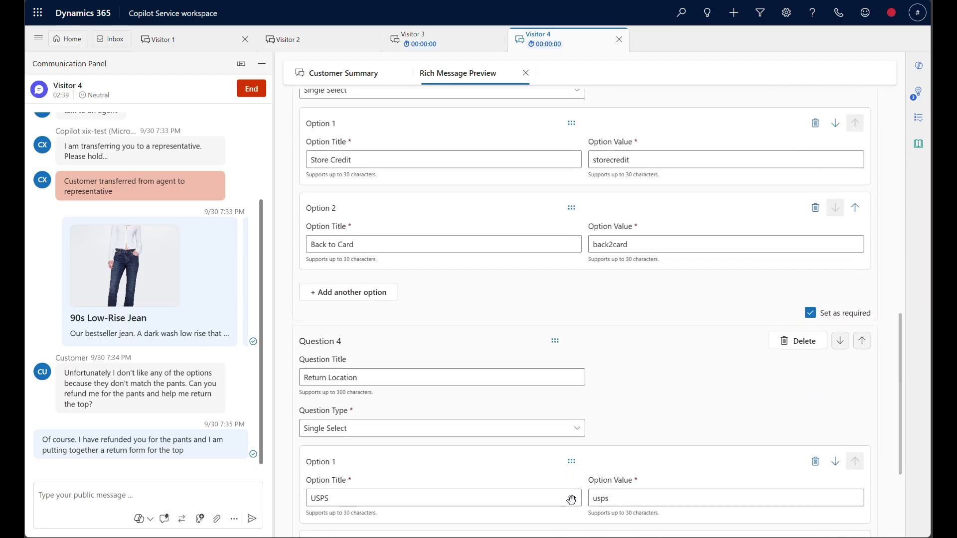
pyautogui.scroll(-2, 573, 501)
pyautogui.scroll(-2, 574, 502)
pyautogui.scroll(-1, 573, 501)
pyautogui.scroll(-2, 374, 451)
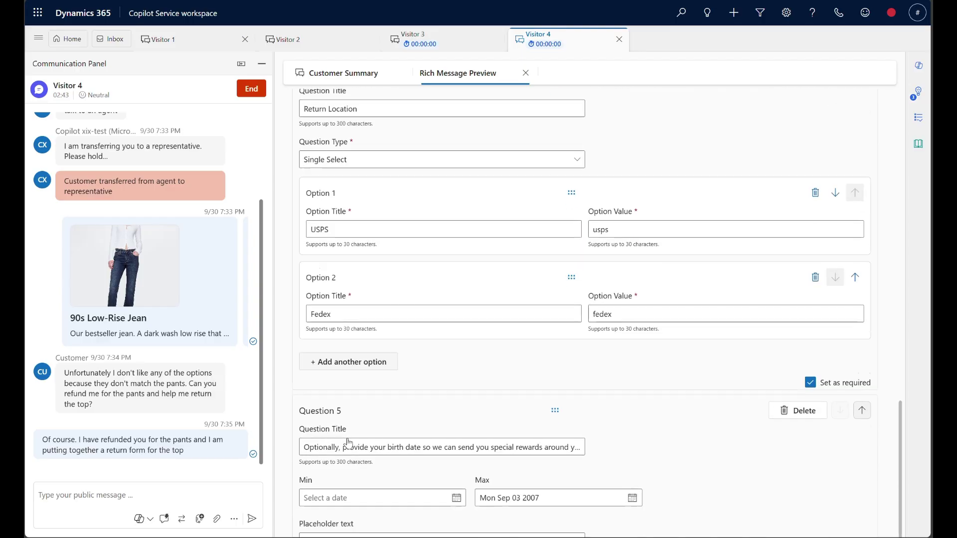
pyautogui.scroll(-1, 364, 324)
# - Add a UPS Return Location option with value 'ups' and send the form to the customer
pyautogui.click(363, 324)
pyautogui.click(324, 272)
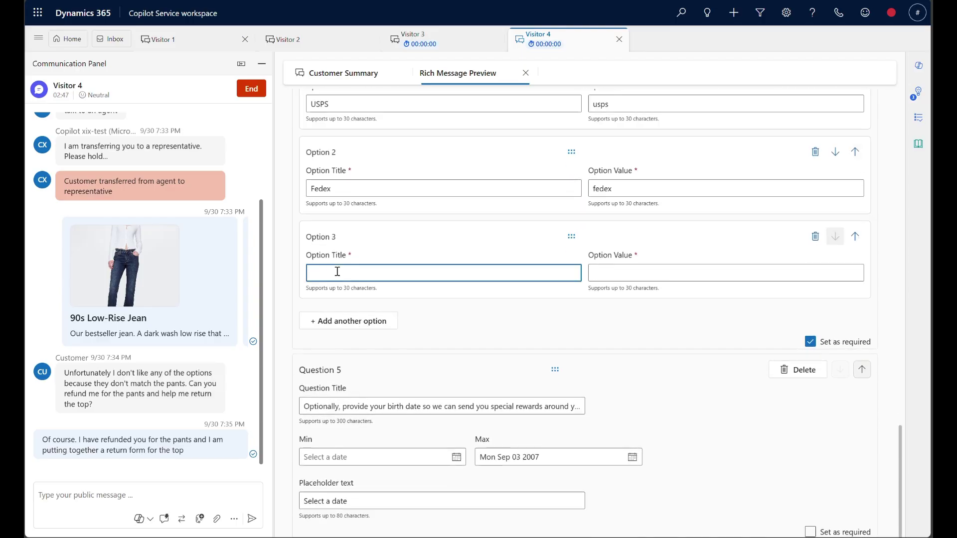
pyautogui.write('UPS')
pyautogui.click(646, 280)
pyautogui.write('ups')
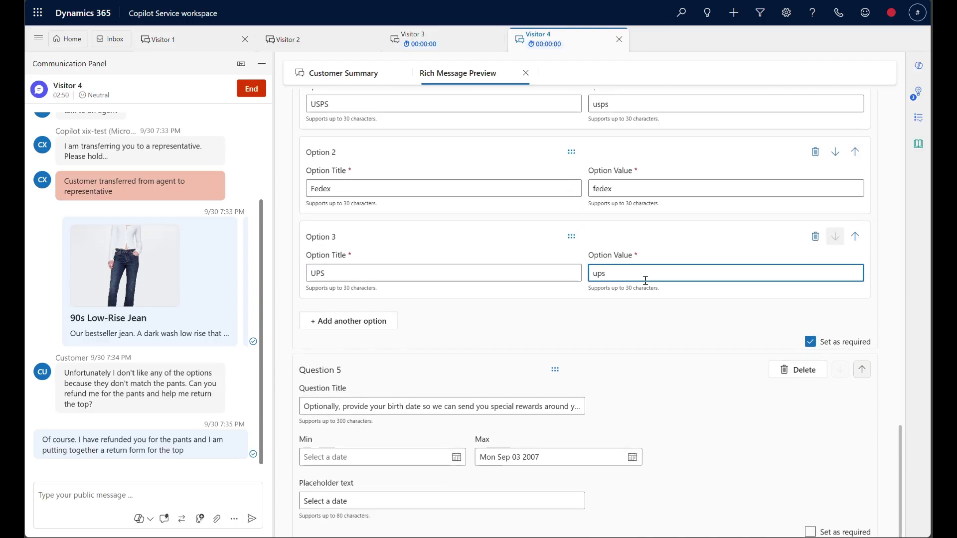
pyautogui.scroll(-2, 668, 424)
pyautogui.click(801, 515)
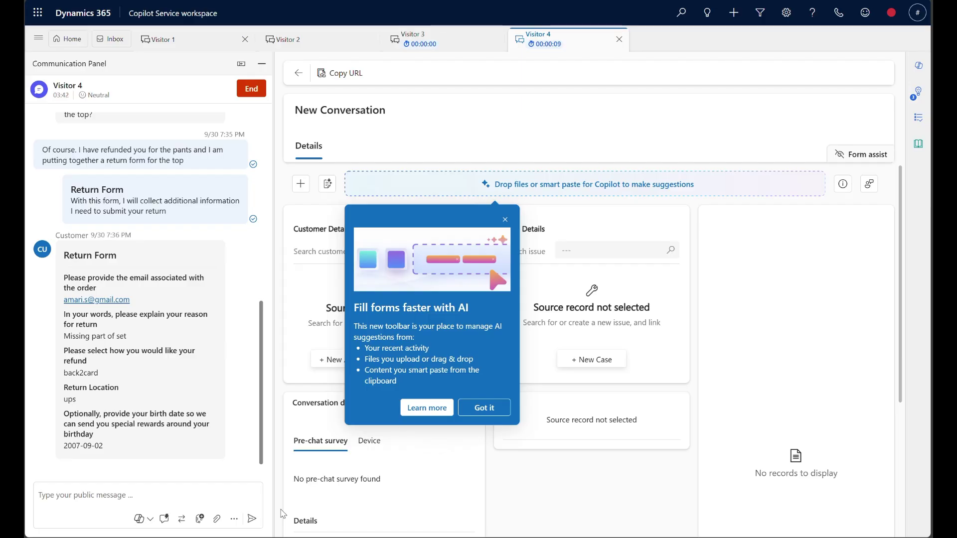
# - Start a public reply reading 'Thank you! I have initiated your'
pyautogui.click(146, 499)
pyautogui.write('Thank you! I have initia')
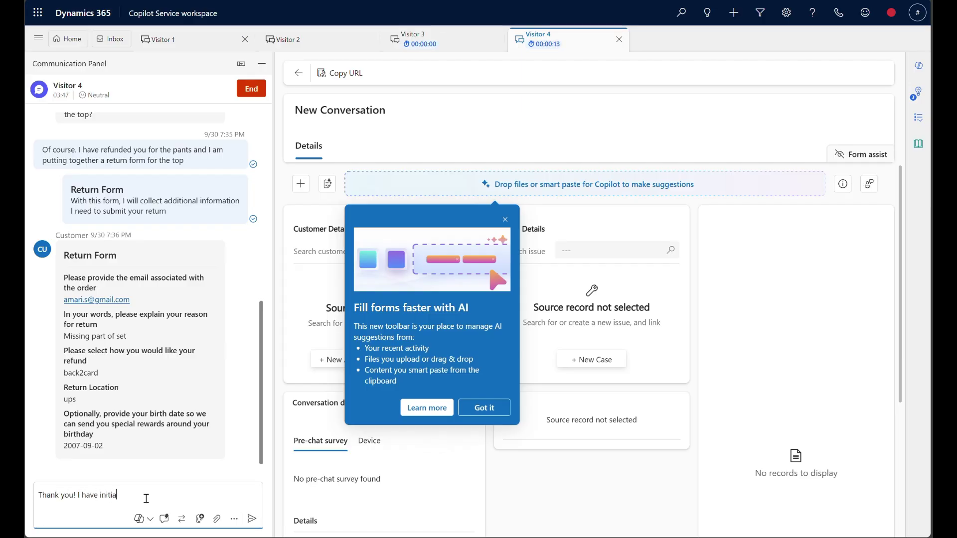